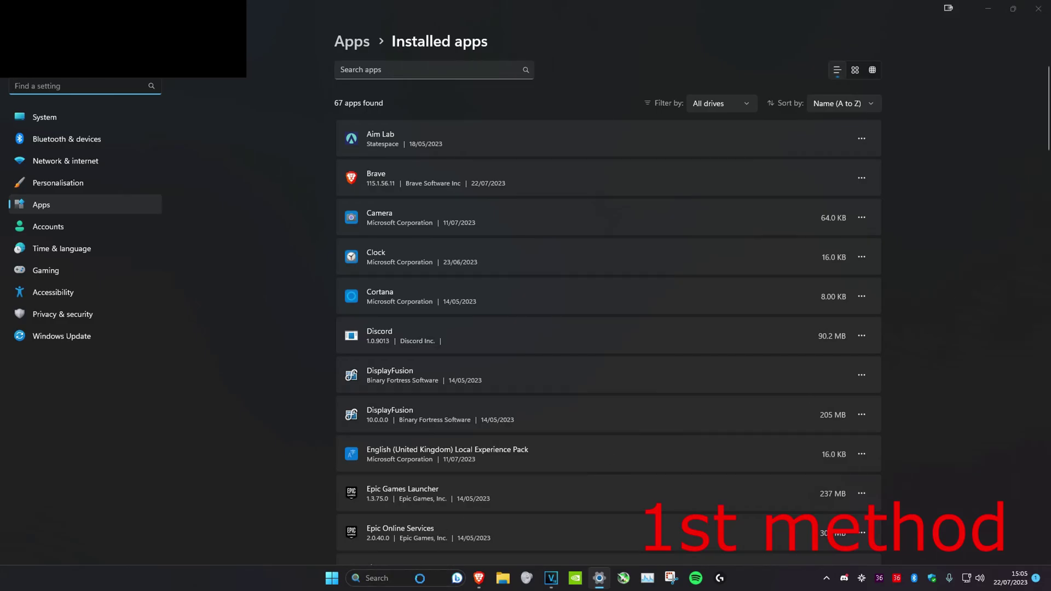
{"action": "type", "text": "add"}
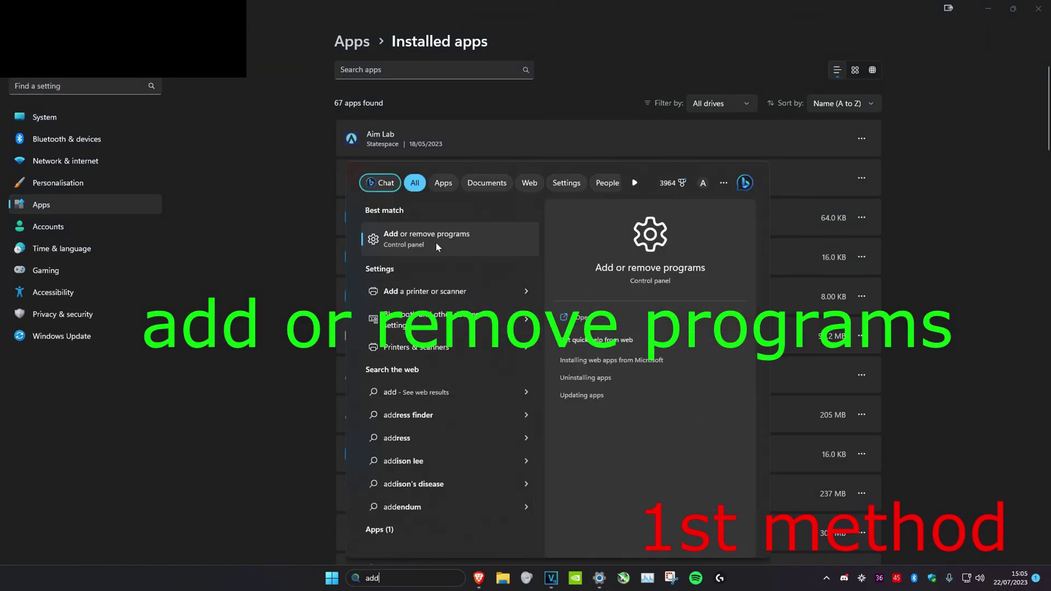
Start a Repair of Microsoft Edge from its Modify option in Installed apps, approving the UAC prompt
{"action": "left_click", "coordinate": [295, 244]}
{"action": "scroll", "coordinate": [296, 240], "scroll_direction": "down", "scroll_amount": 3}
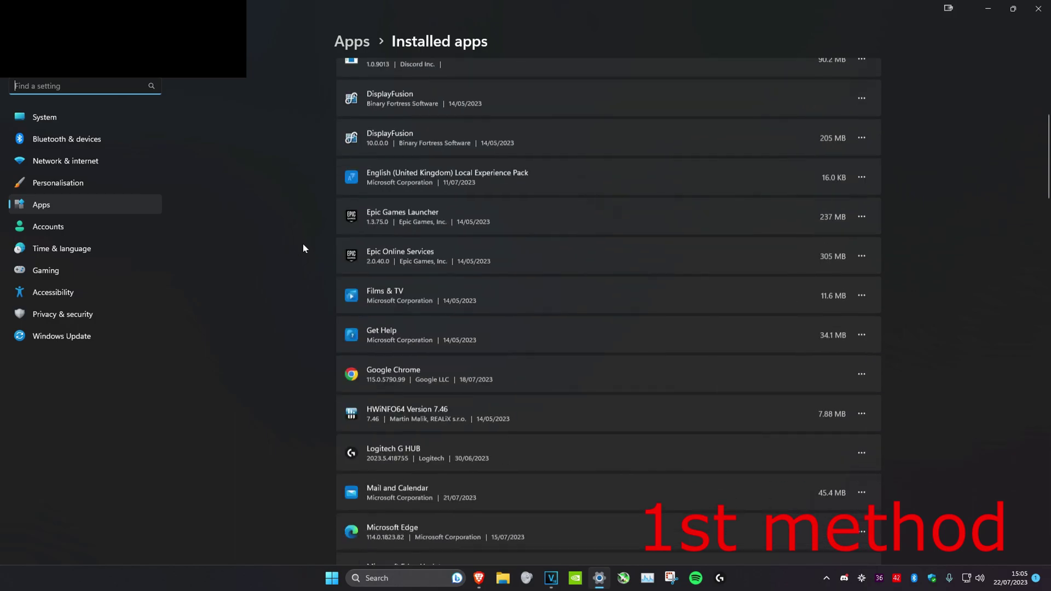
{"action": "scroll", "coordinate": [304, 244], "scroll_direction": "down", "scroll_amount": 4}
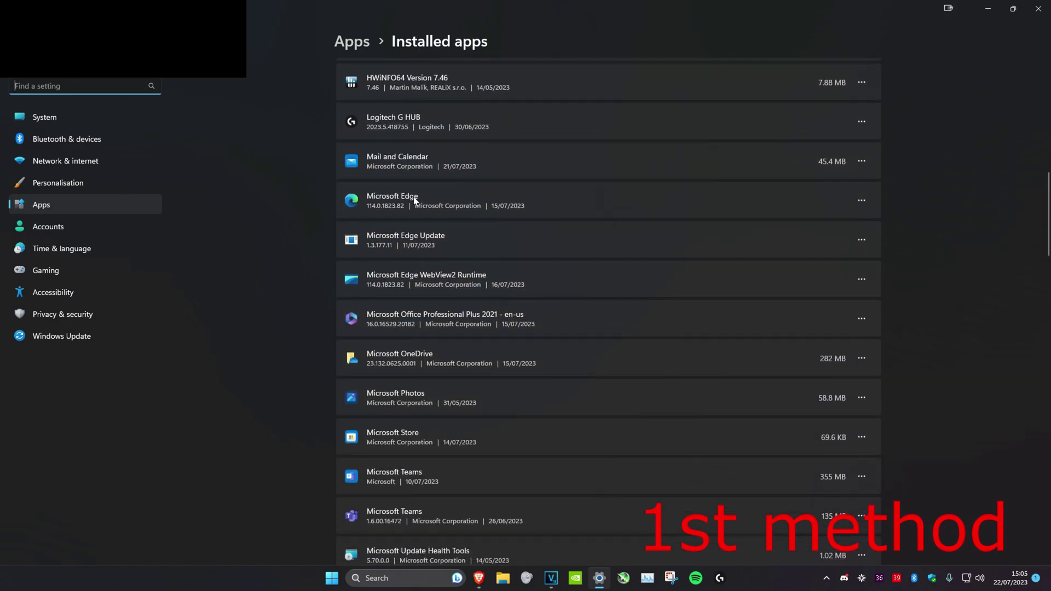
{"action": "left_click", "coordinate": [863, 201]}
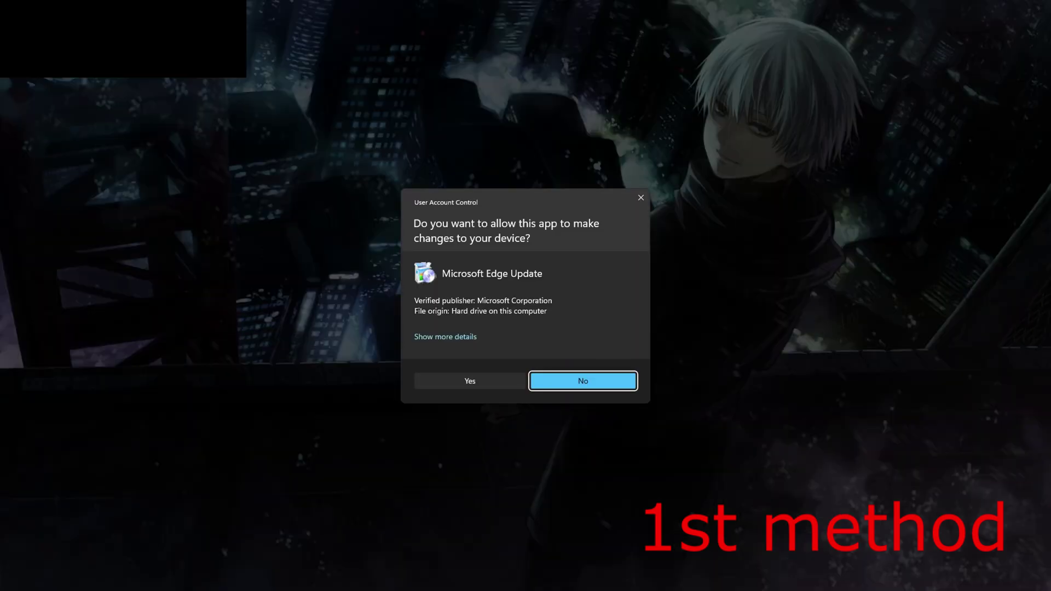
{"action": "left_click", "coordinate": [455, 375]}
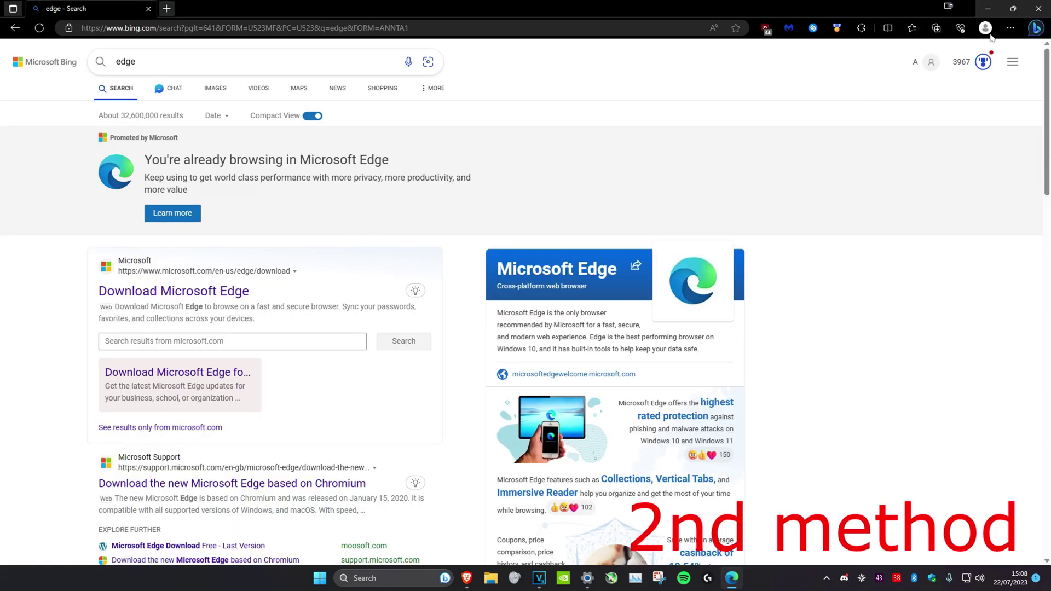
Open About Microsoft Edge under Help and feedback so the update check runs
{"action": "left_click", "coordinate": [1010, 28]}
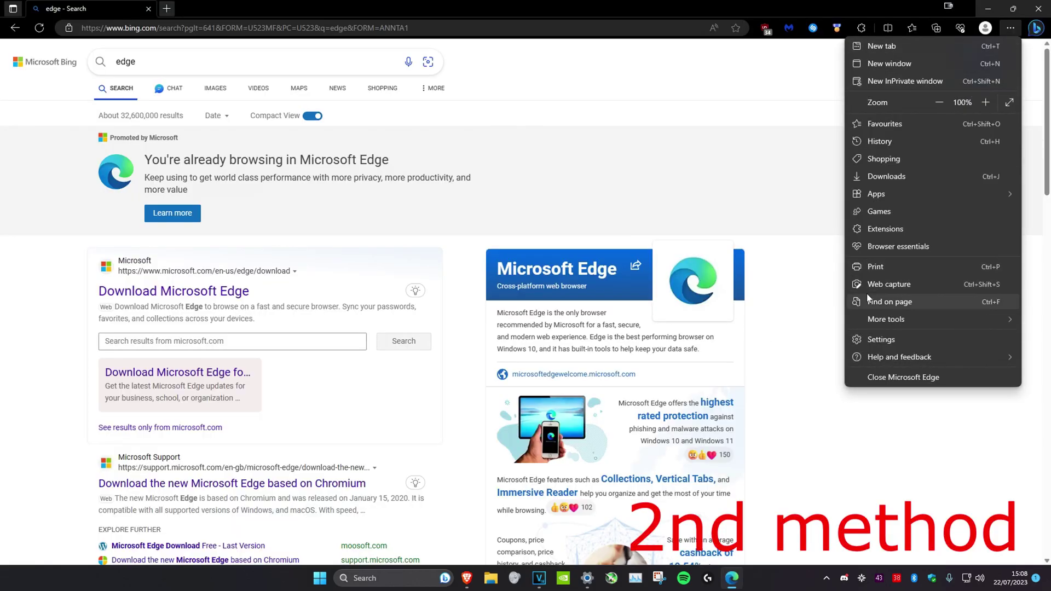
{"action": "mouse_move", "coordinate": [900, 357]}
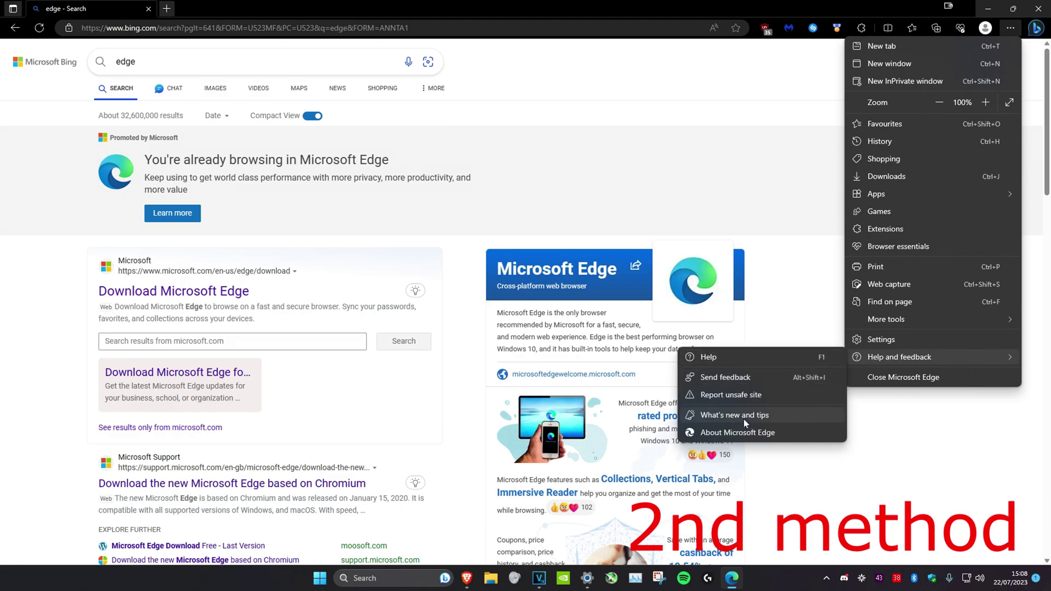
{"action": "left_click", "coordinate": [778, 434]}
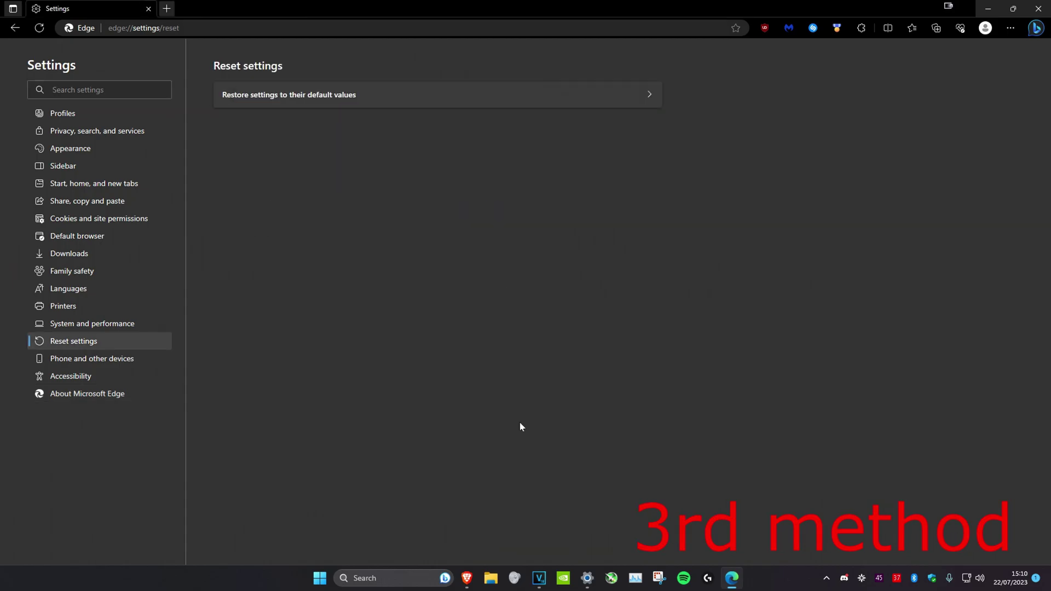
Reset Edge with 'Restore settings to their default values', then close the browser window
{"action": "left_click", "coordinate": [1014, 34]}
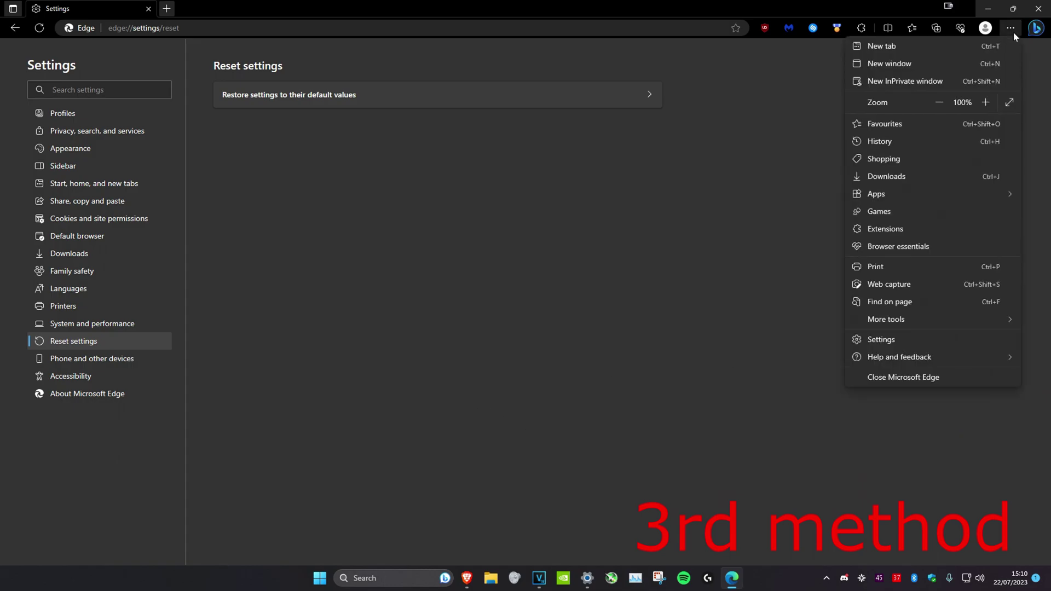
{"action": "left_click", "coordinate": [892, 345]}
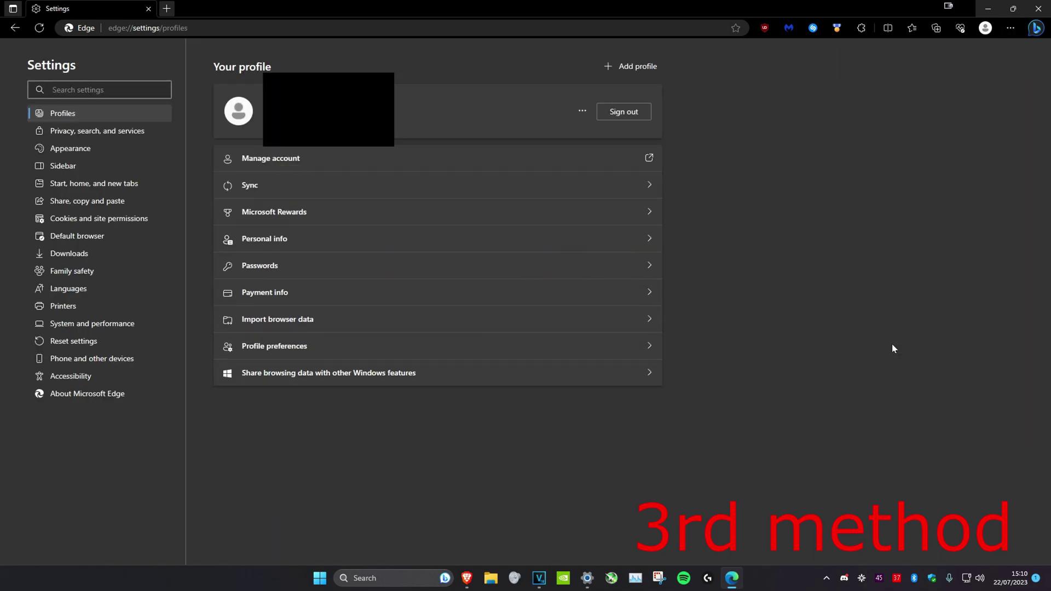
{"action": "left_click", "coordinate": [73, 342]}
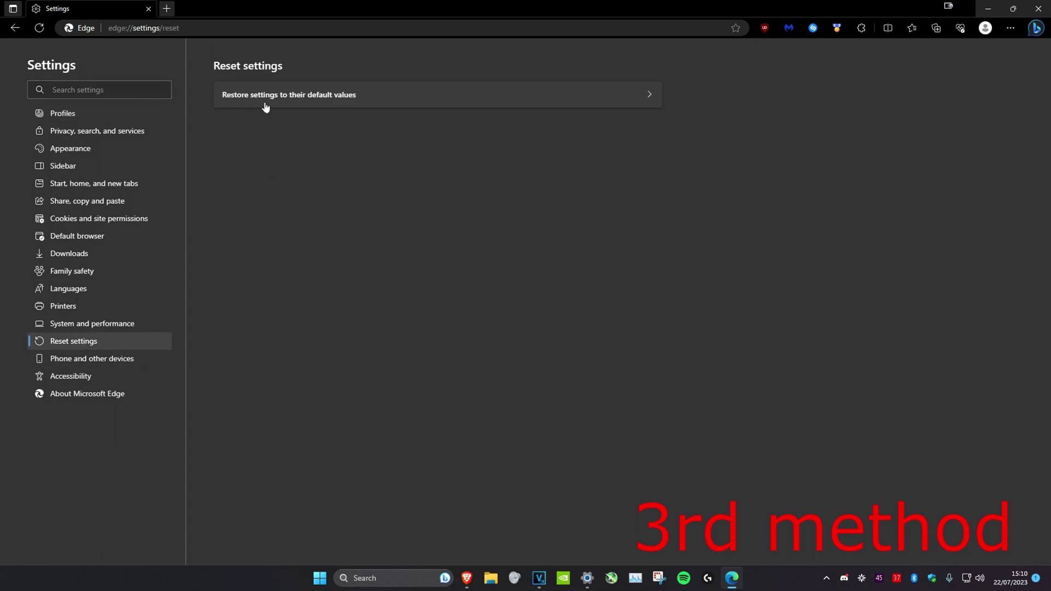
{"action": "left_click", "coordinate": [315, 101]}
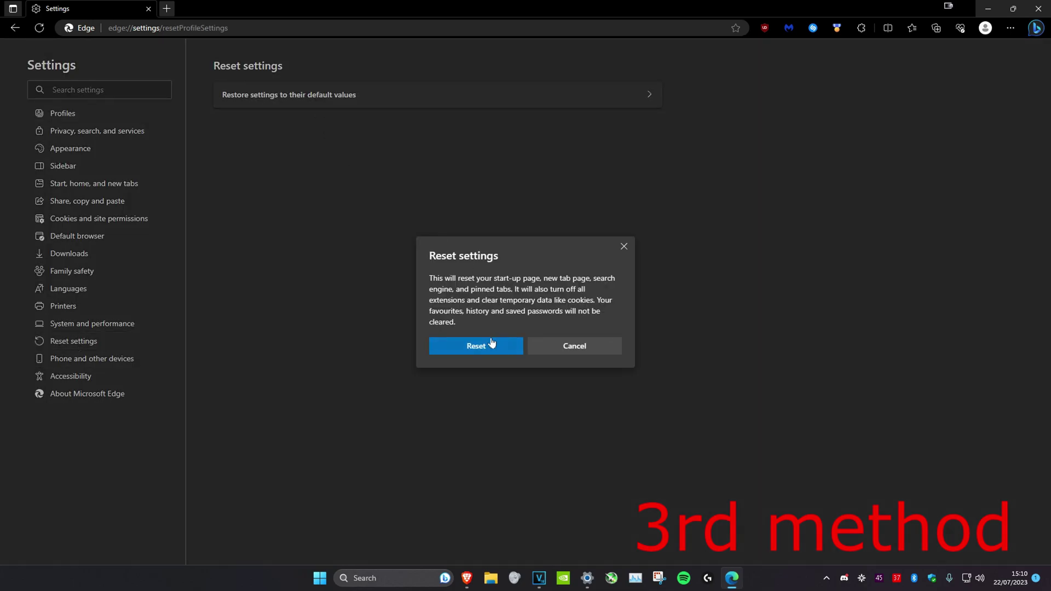
{"action": "left_click", "coordinate": [490, 341]}
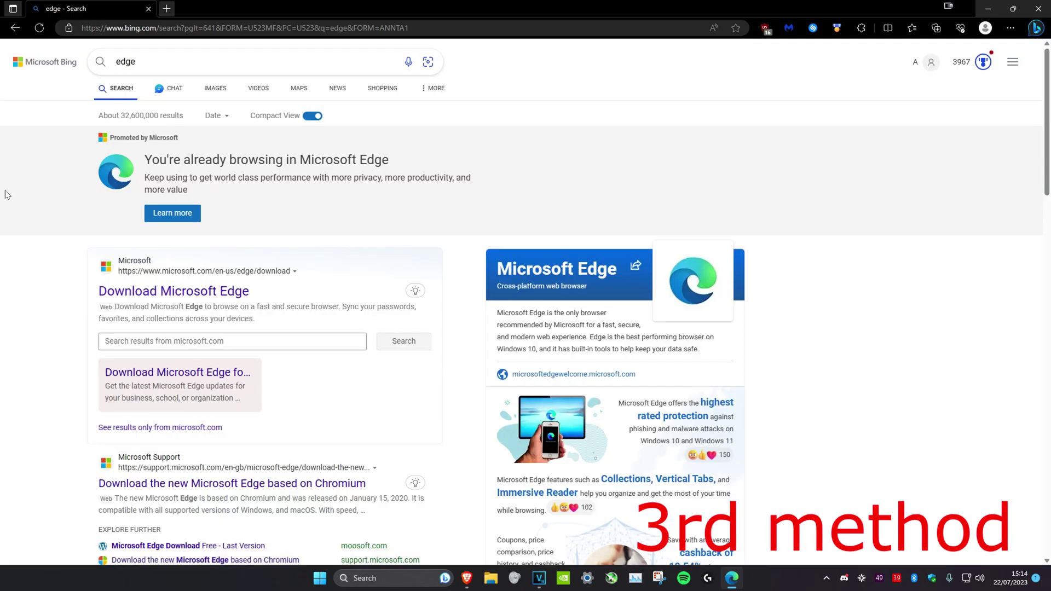
{"action": "left_click", "coordinate": [1036, 9]}
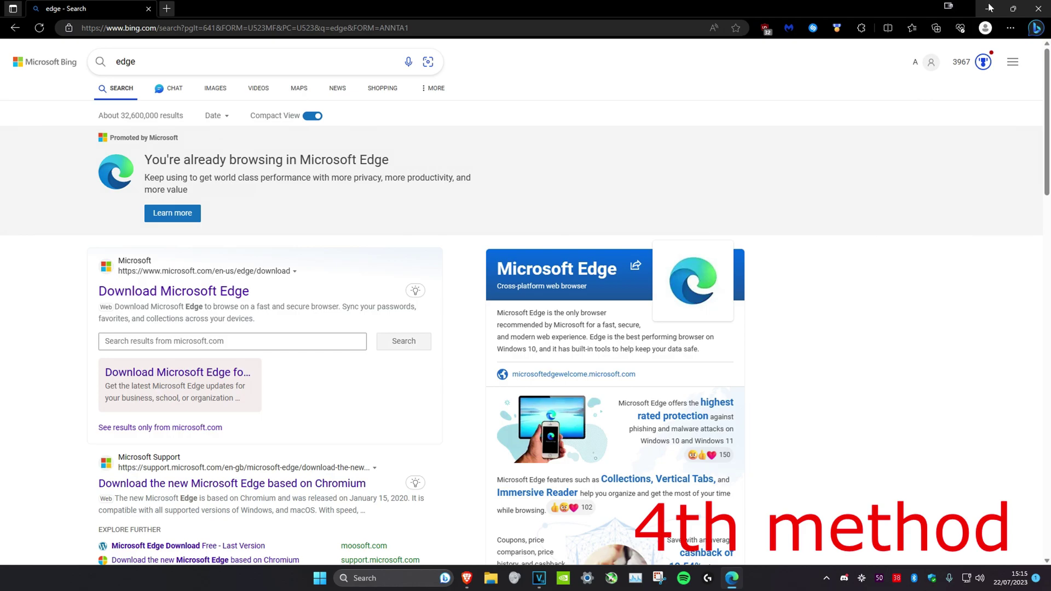
Open Edge's Manage extensions page to review the installed extensions
{"action": "left_click", "coordinate": [1011, 28]}
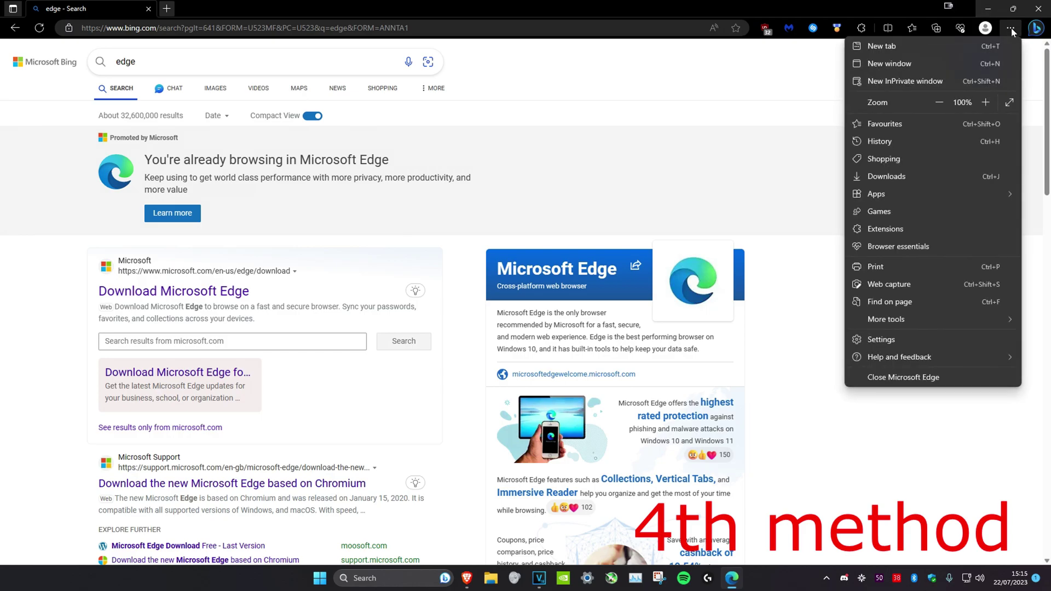
{"action": "left_click", "coordinate": [898, 224]}
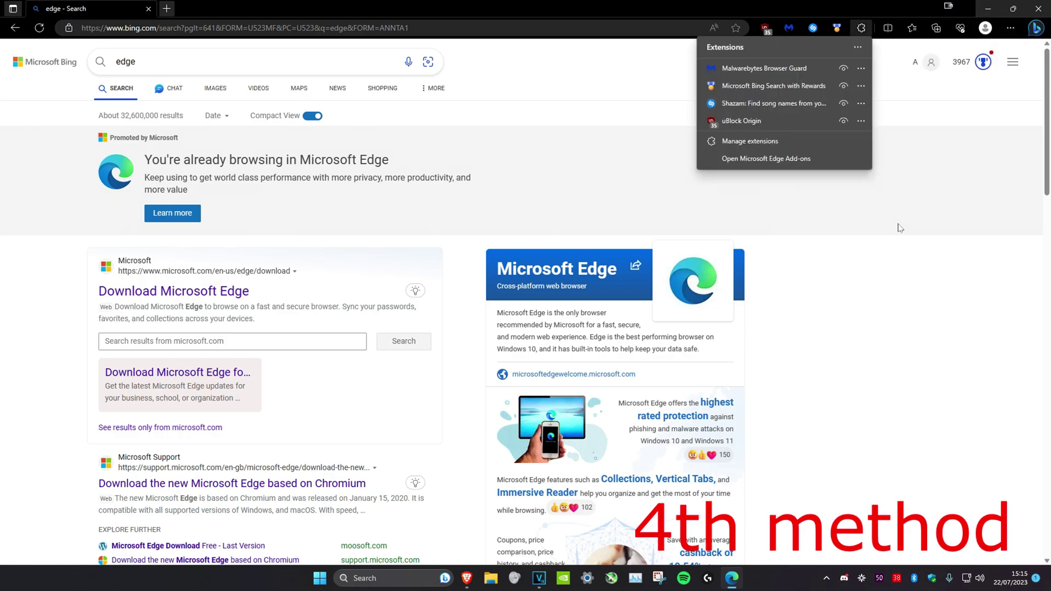
{"action": "left_click", "coordinate": [760, 141]}
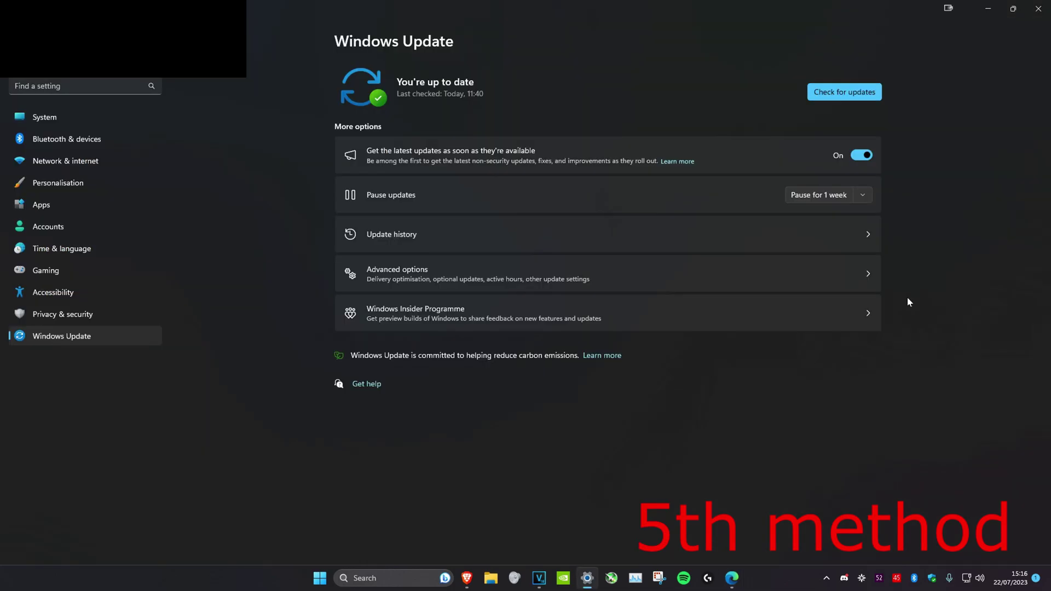
Run Check for updates on the Windows Update settings page
{"action": "left_click", "coordinate": [367, 576]}
{"action": "type", "text": "check for updates"}
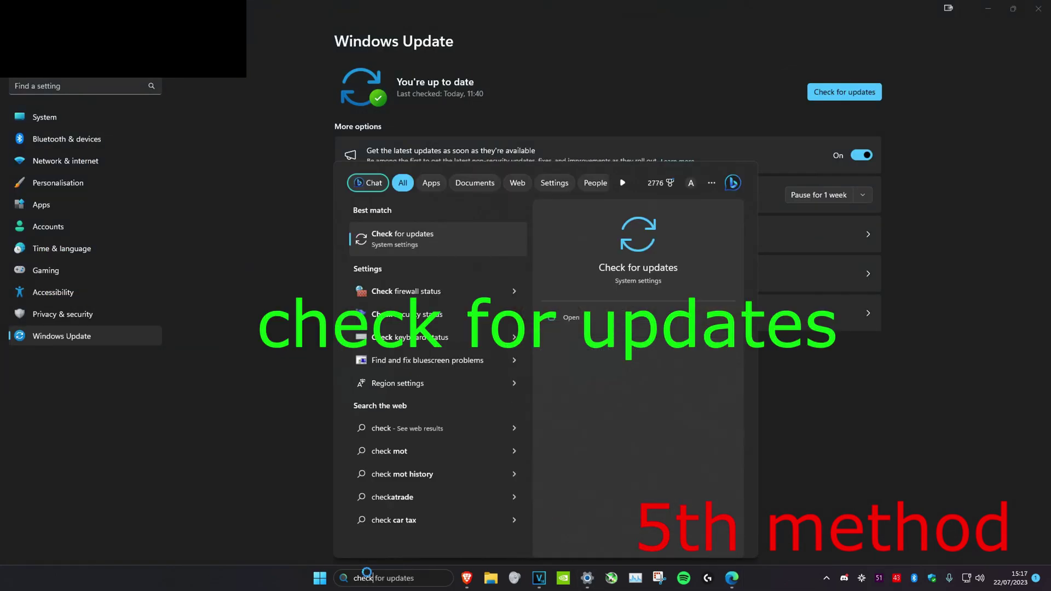
{"action": "left_click", "coordinate": [453, 247]}
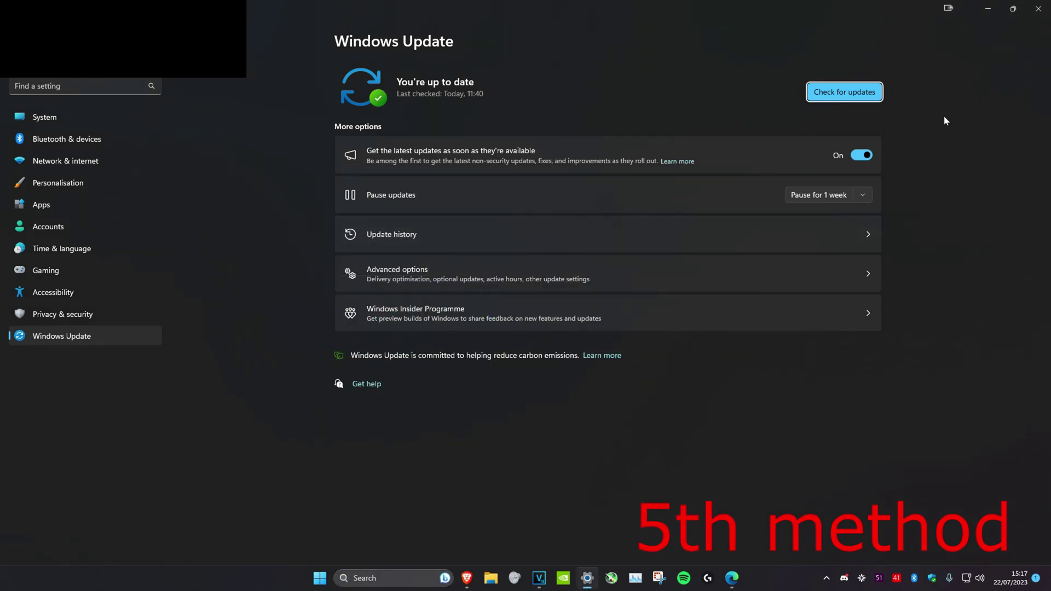
{"action": "left_click", "coordinate": [859, 99]}
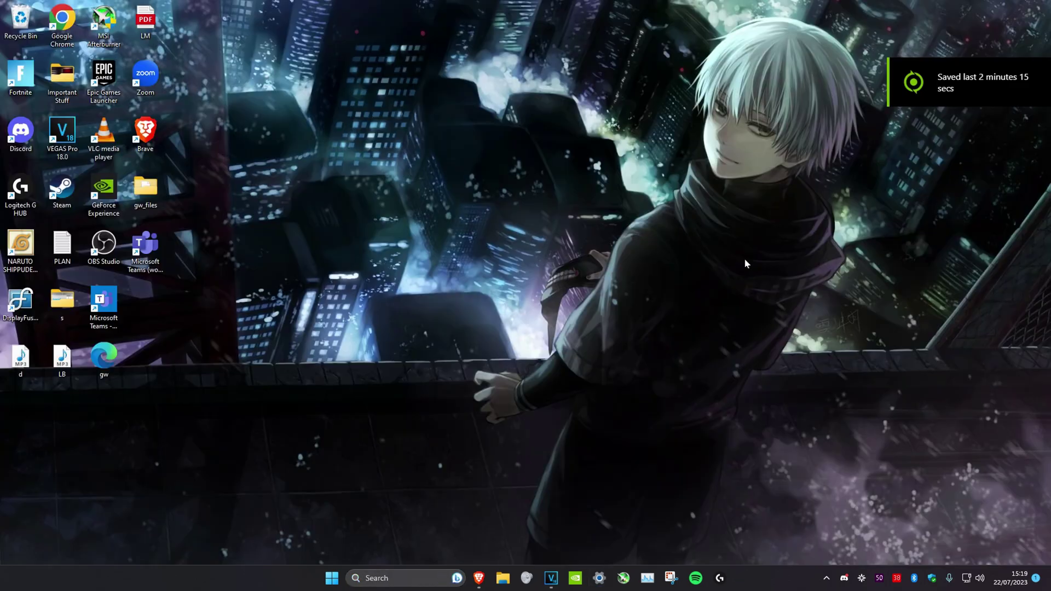